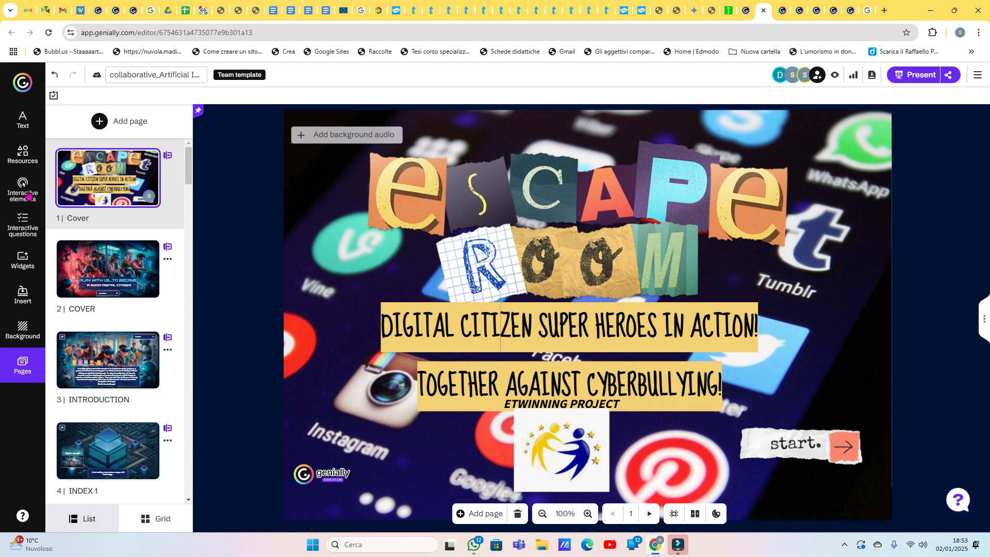
Look through the escape room's page list from start to end, viewing the two cover pages and the THANKS page.
mouse_move(158, 176)
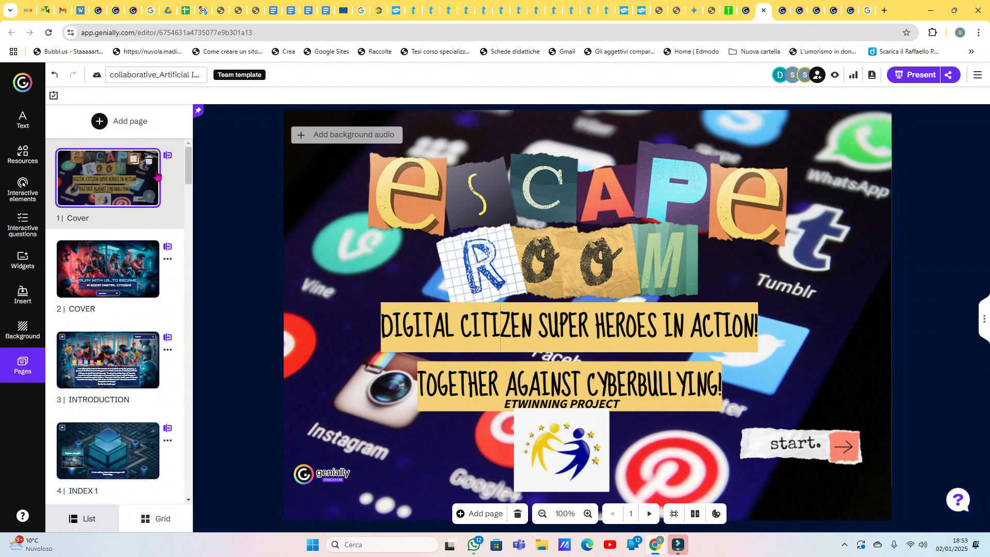
drag(188, 164, 186, 206)
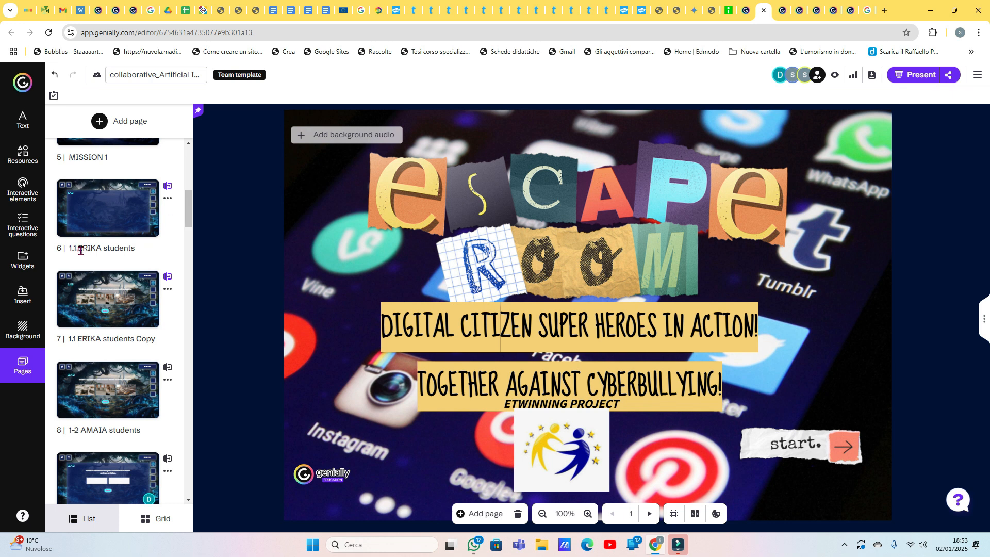
drag(78, 250, 153, 289)
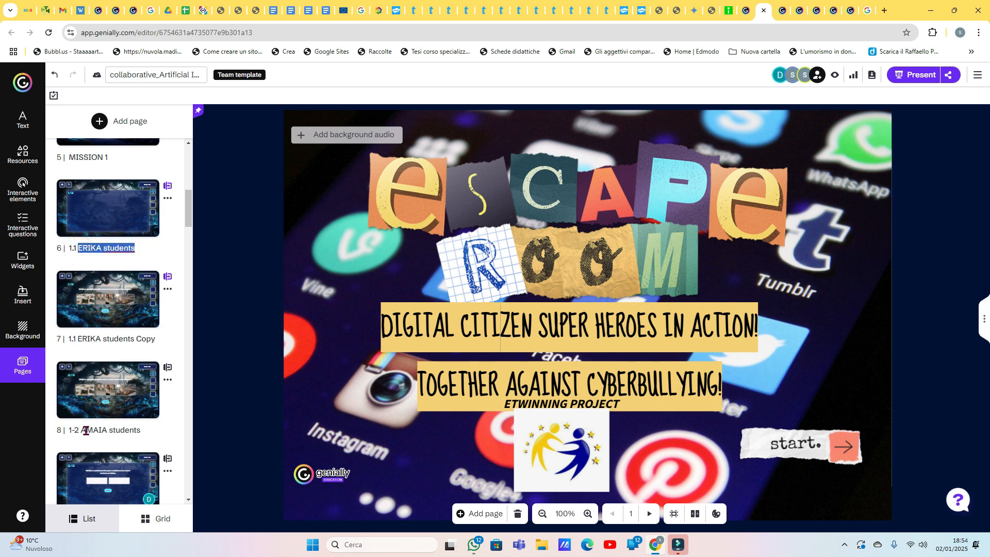
drag(81, 433, 140, 432)
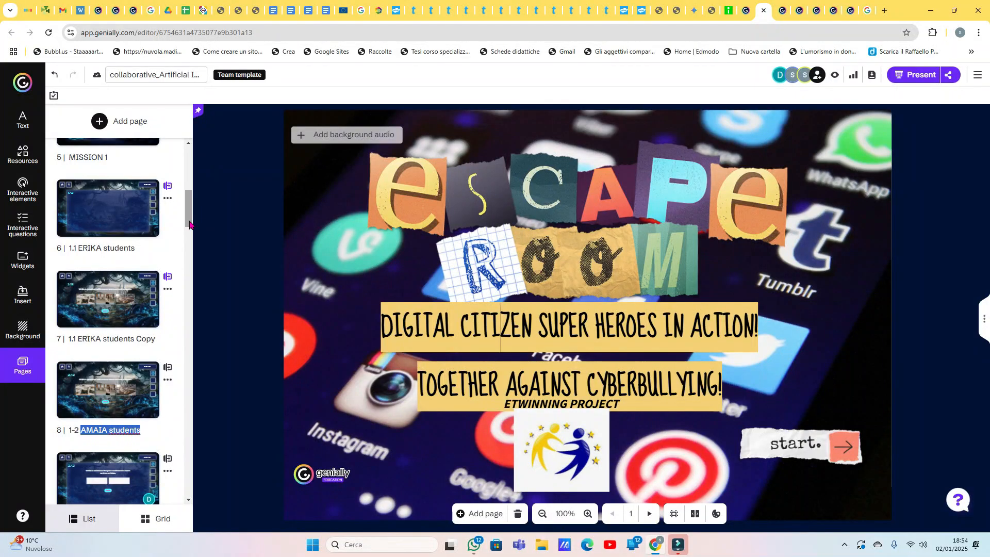
scroll(188, 223, up, 7)
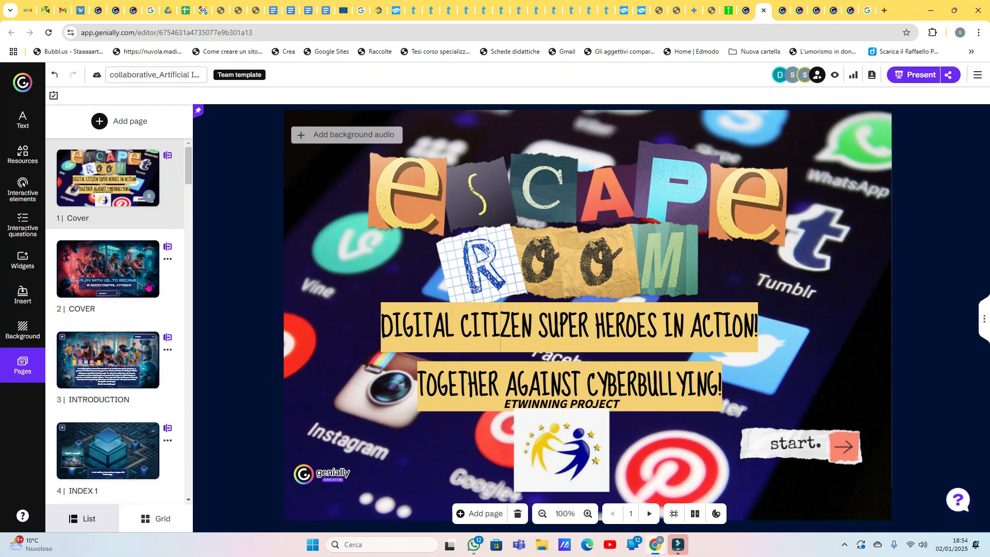
click(147, 281)
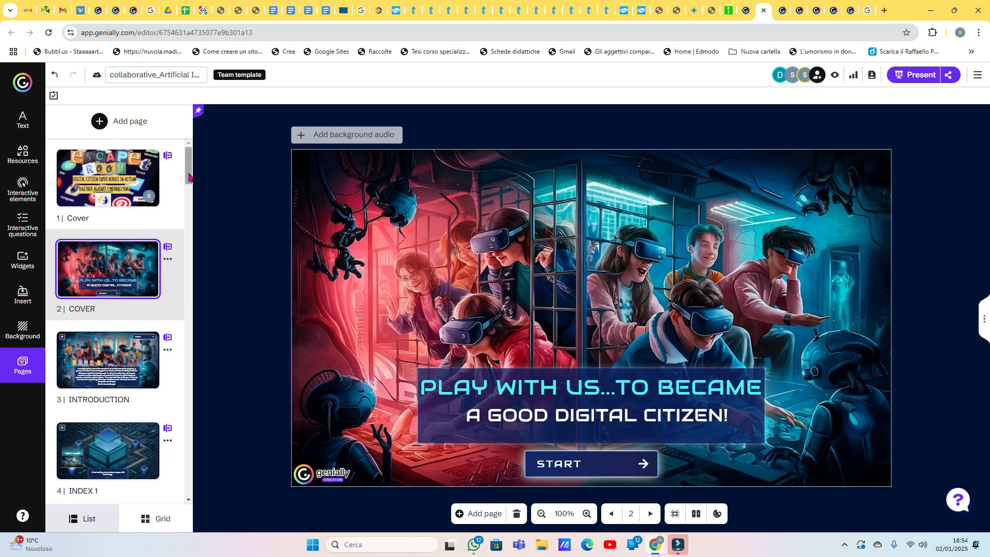
mouse_move(189, 177)
mouse_down()
mouse_move(188, 196)
mouse_move(192, 166)
mouse_up()
click(151, 181)
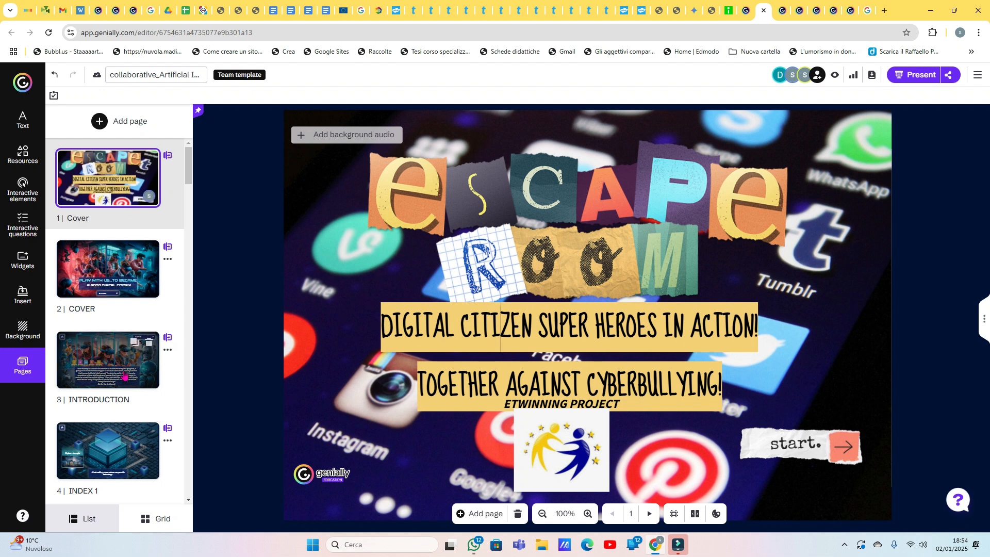
click(111, 274)
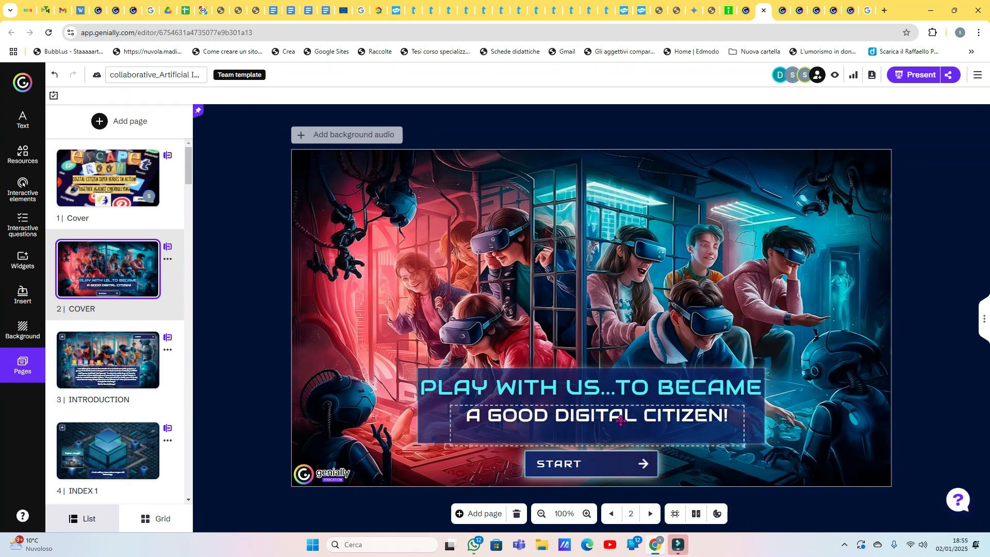
drag(187, 164, 202, 537)
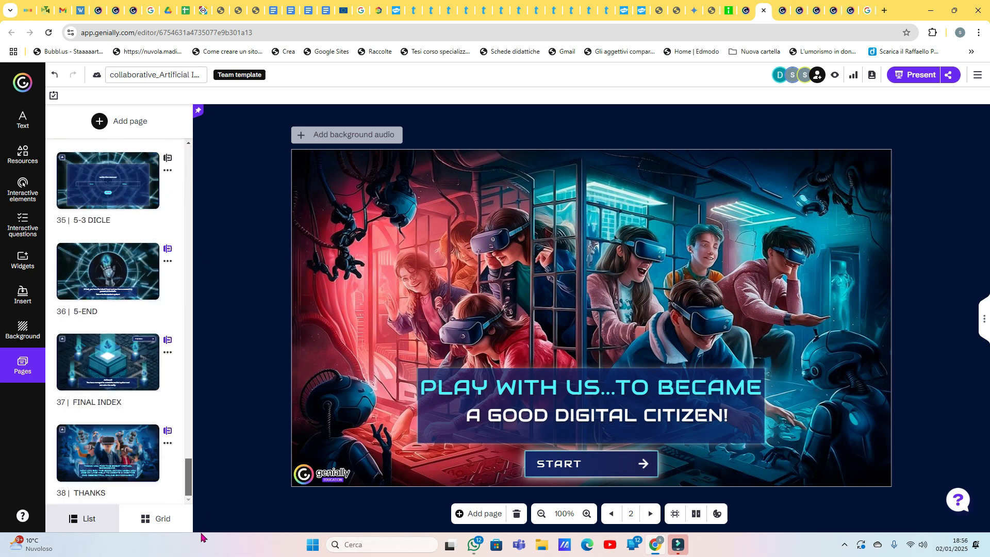
click(142, 460)
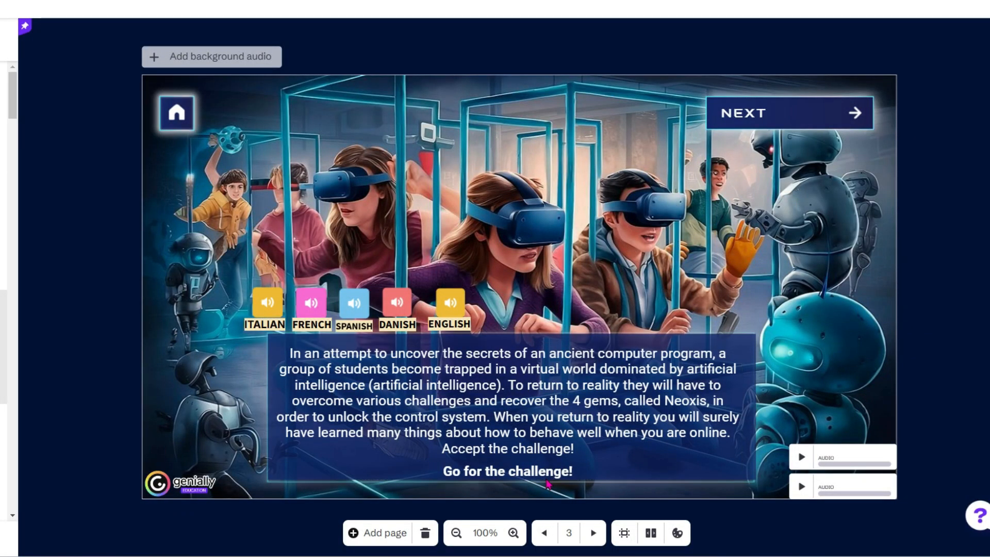
On the INTRODUCTION page, nudge the story text slightly upward and select the Spanish audio button.
drag(563, 416, 563, 413)
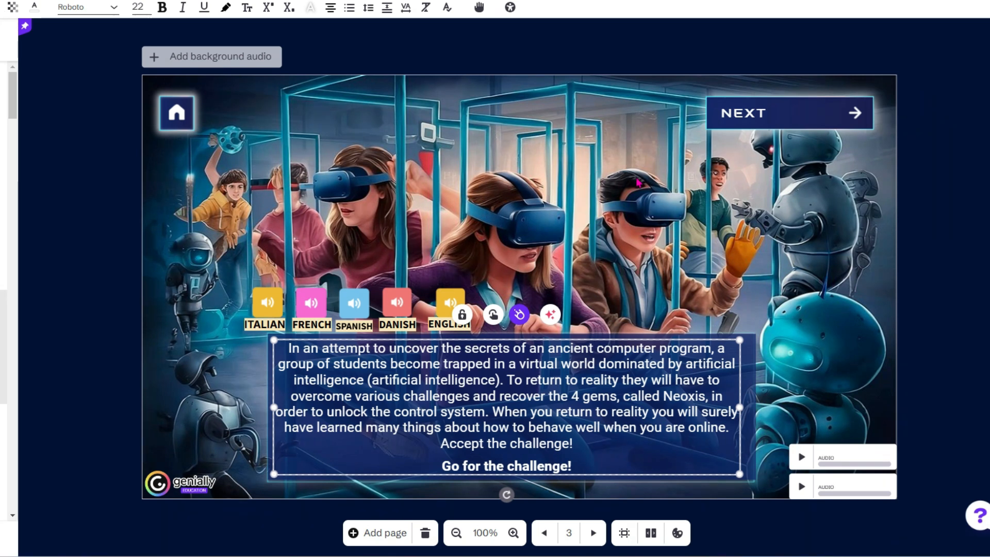
click(355, 303)
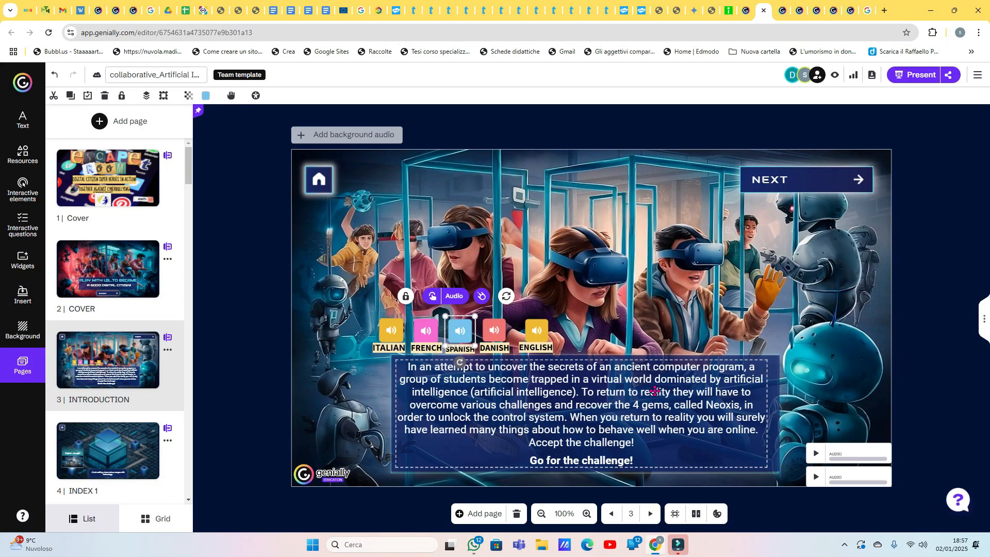
Give the Italian audio button on the INTRODUCTION page a Play audio interaction with a newly recorded clip.
click(386, 337)
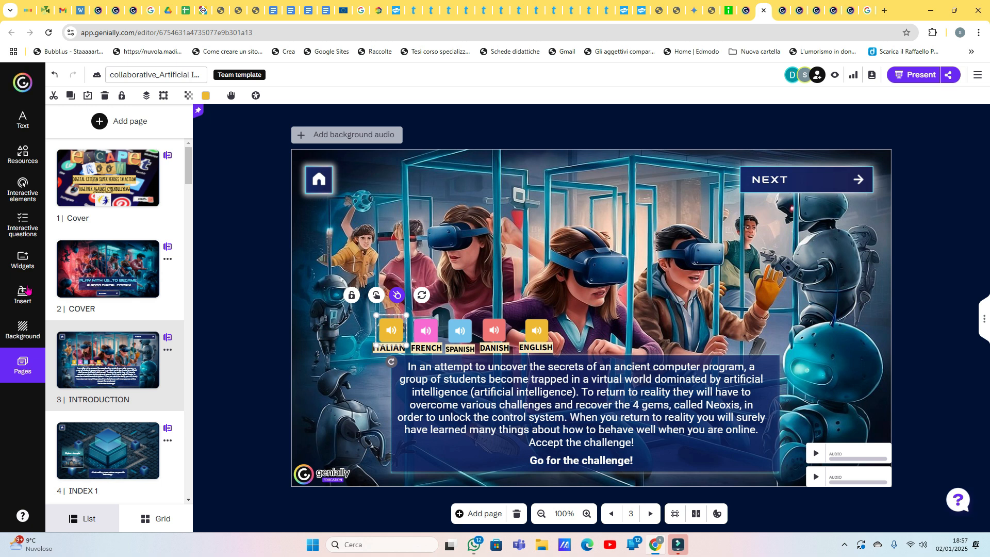
click(29, 201)
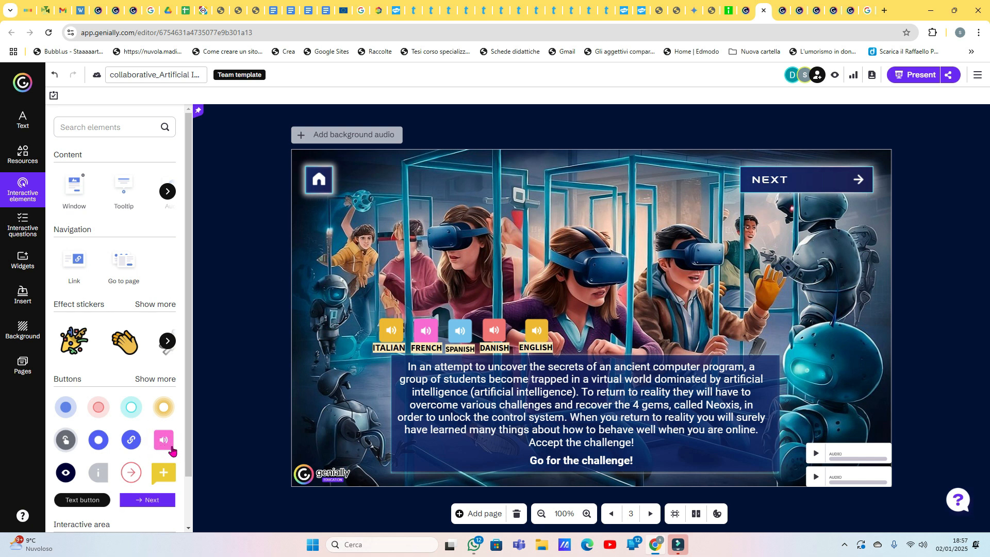
click(390, 335)
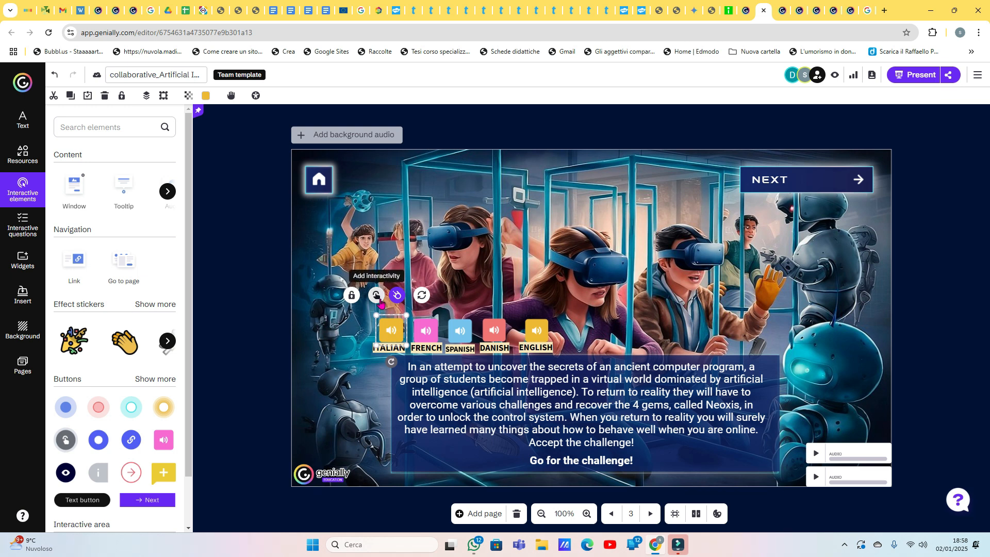
click(460, 336)
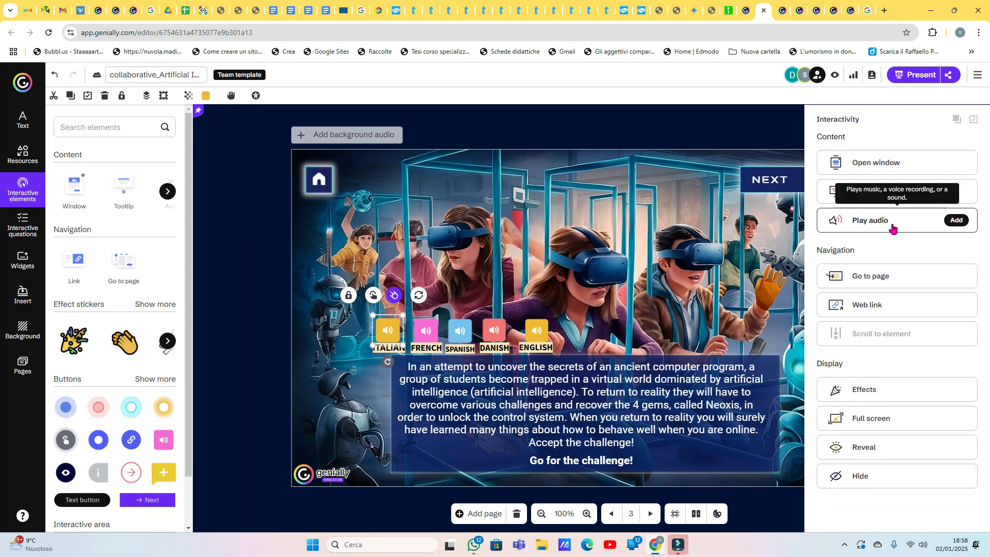
click(893, 224)
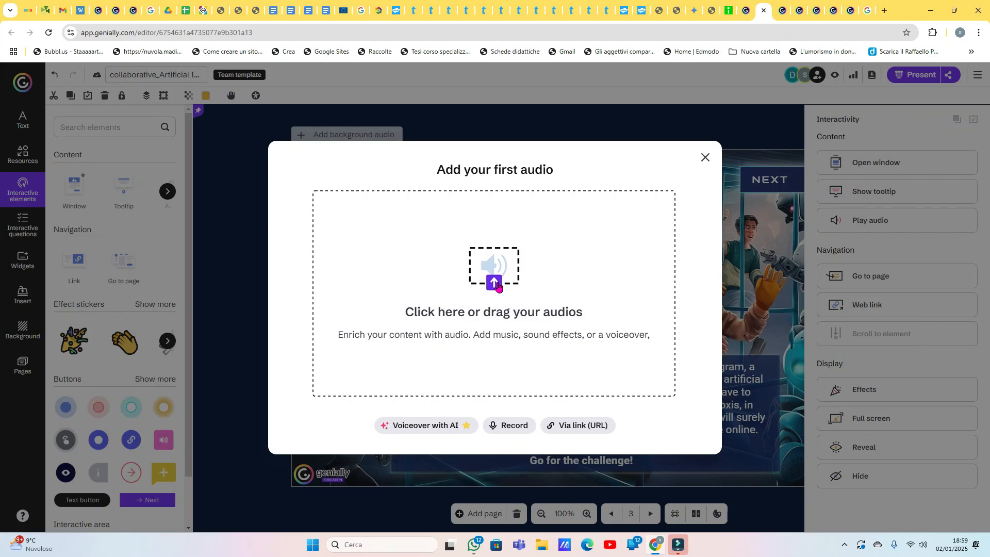
click(508, 424)
click(630, 427)
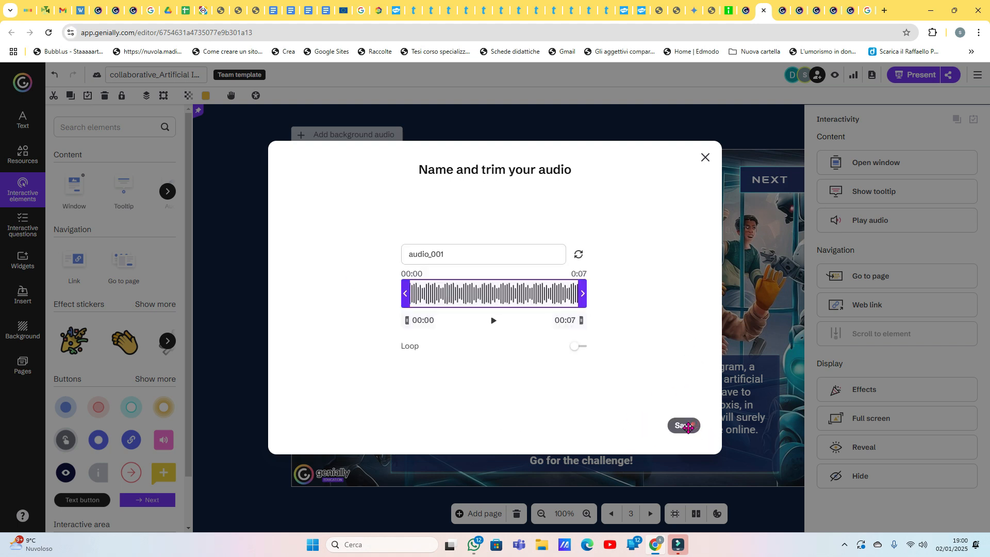
click(681, 424)
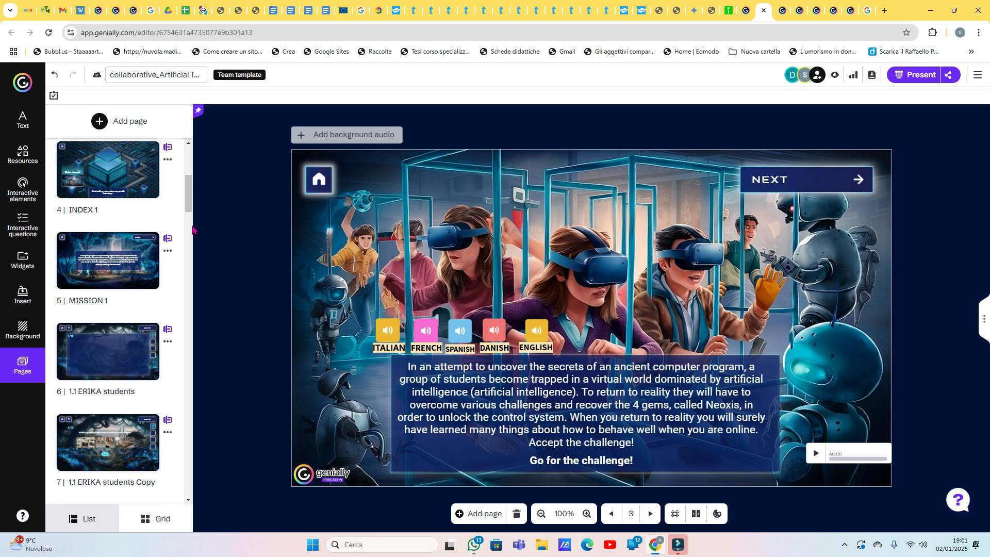
On page 9, delete the blue backing panel and the true-or-false question.
drag(191, 192, 191, 217)
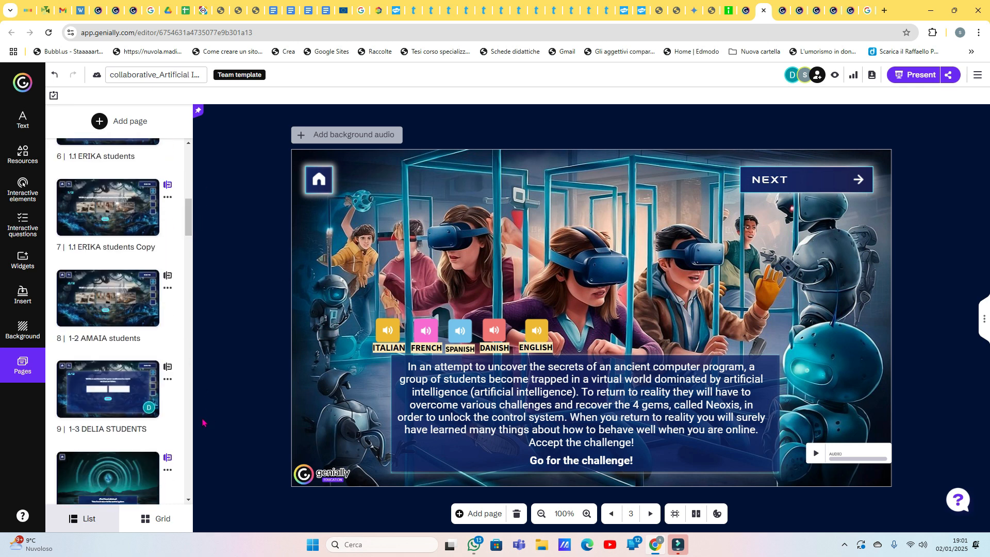
click(135, 405)
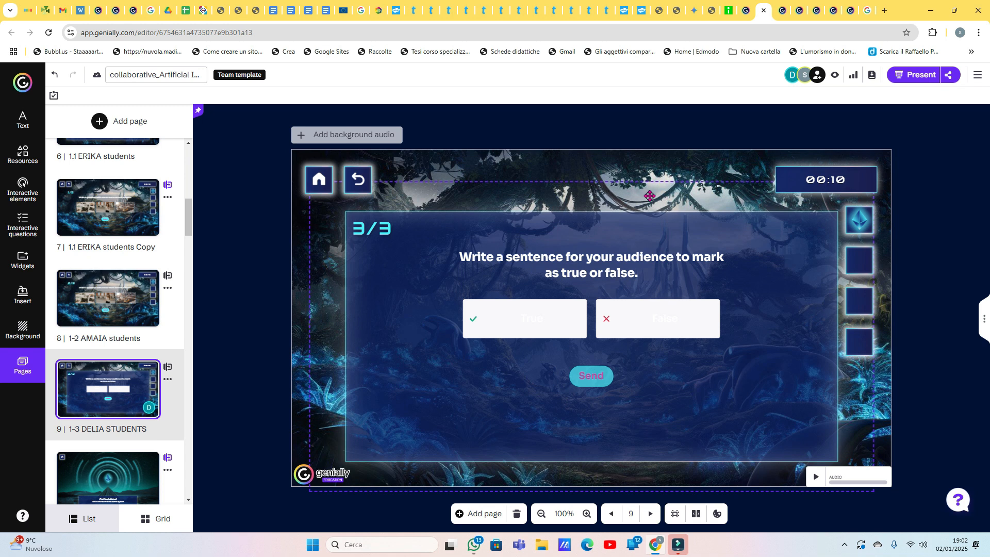
click(671, 341)
key(Delete)
click(713, 281)
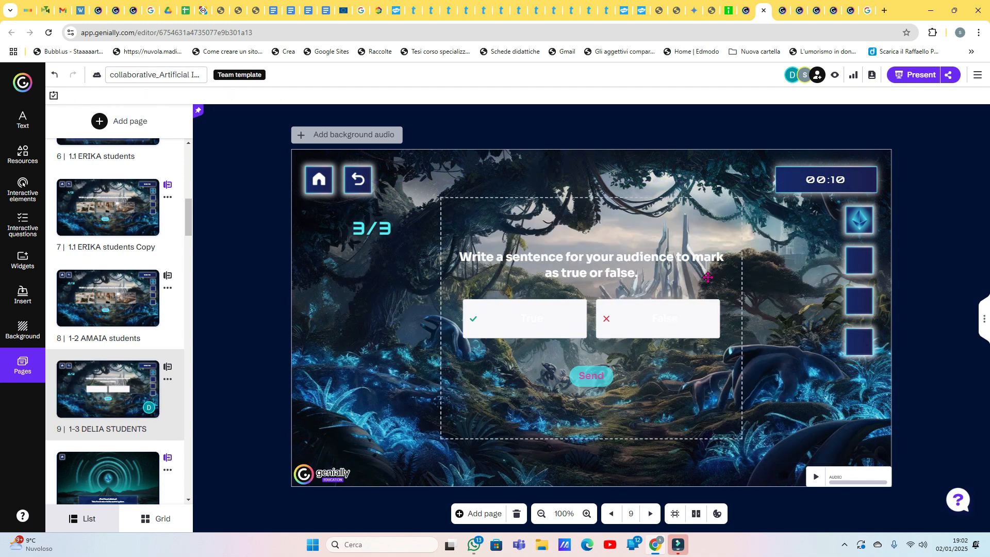
key(Delete)
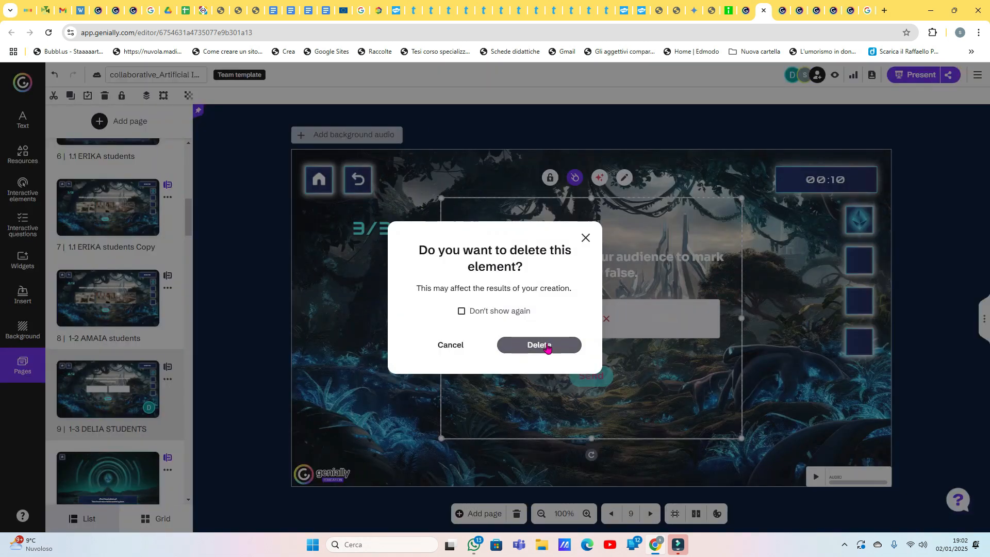
click(547, 344)
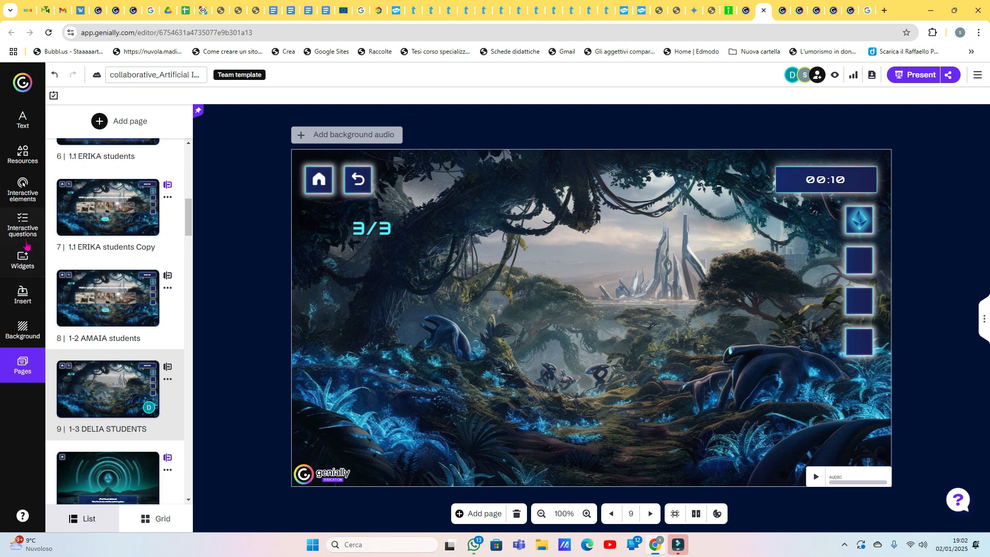
Insert an Image selection question and place it in the middle of page 9.
click(4, 236)
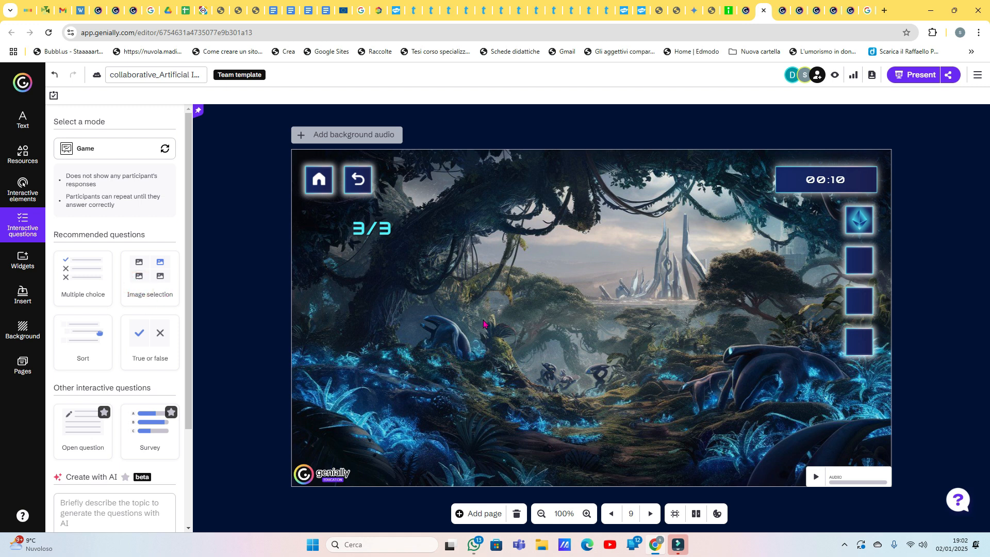
click(141, 273)
drag(538, 339, 495, 404)
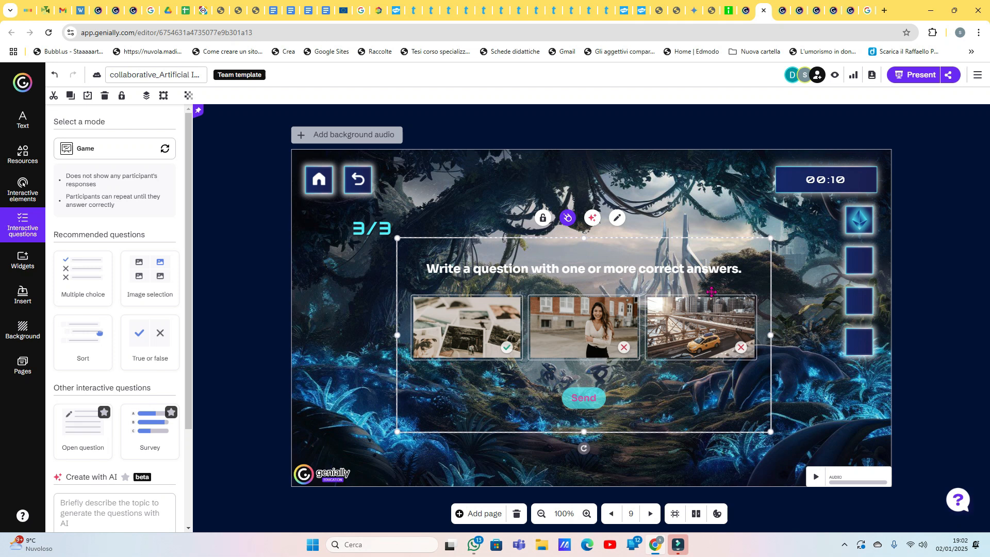
Open the image question's content settings and examine how to replace the first answer's image with a file from the device.
click(676, 266)
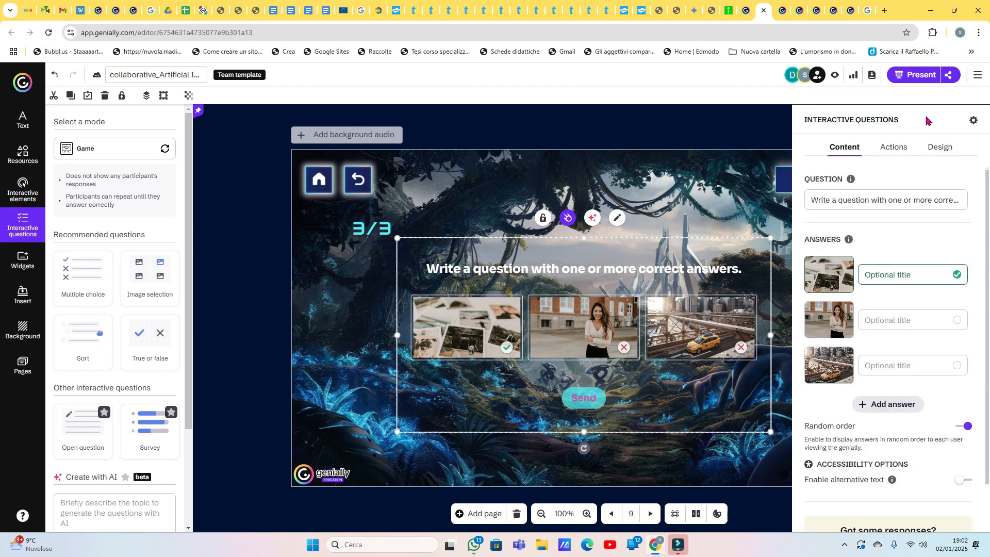
click(828, 271)
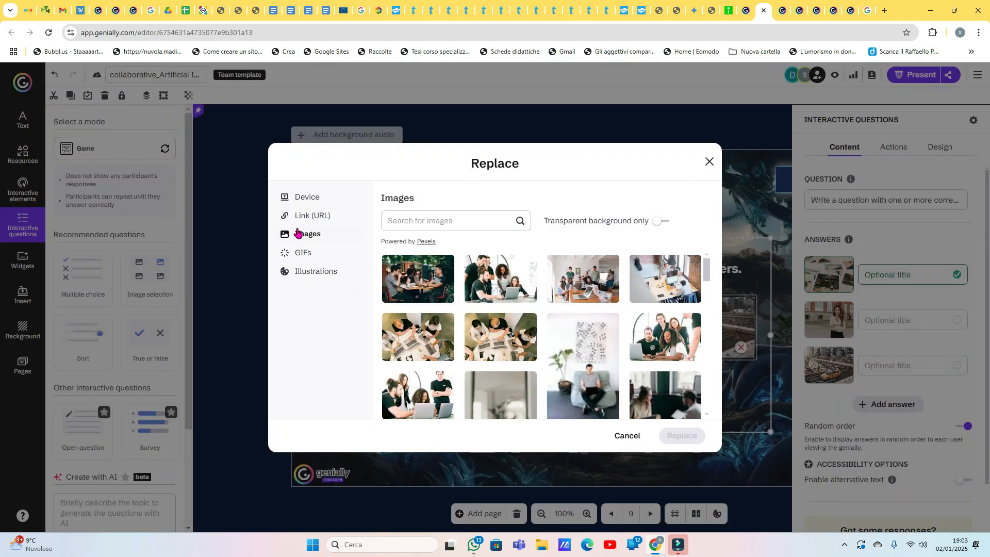
click(306, 195)
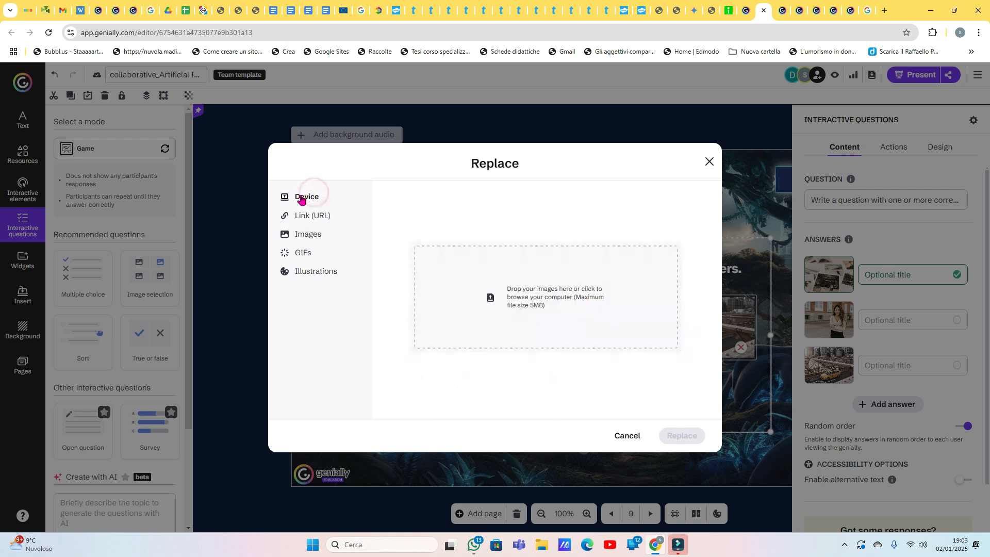
click(539, 313)
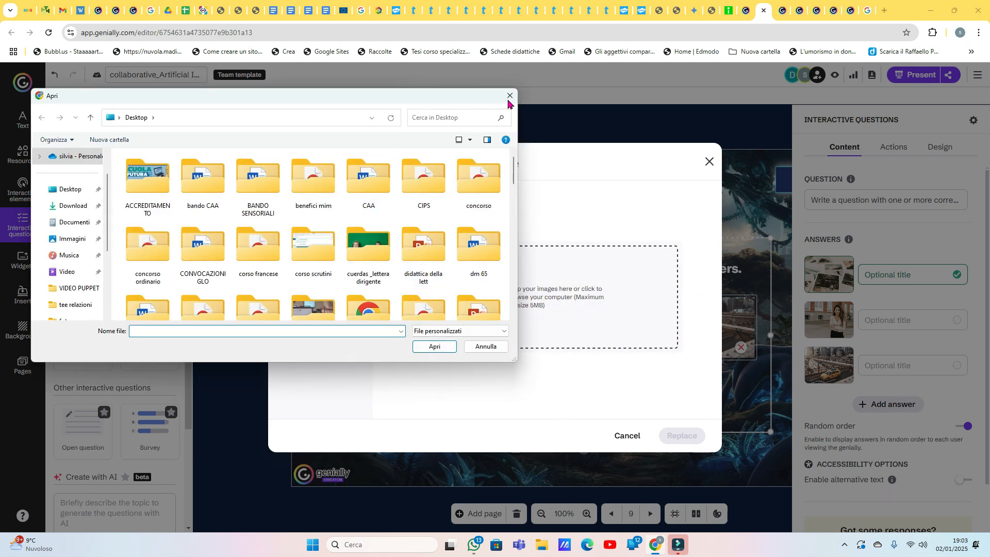
click(510, 97)
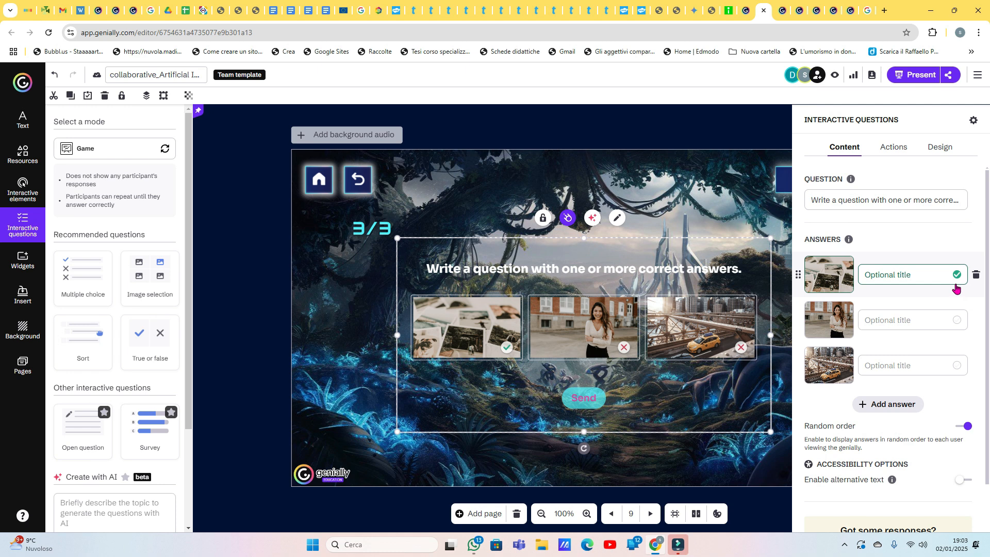
Check the optional answer titles, and in the question's actions choose Next page as the destination after a response.
click(903, 320)
click(905, 365)
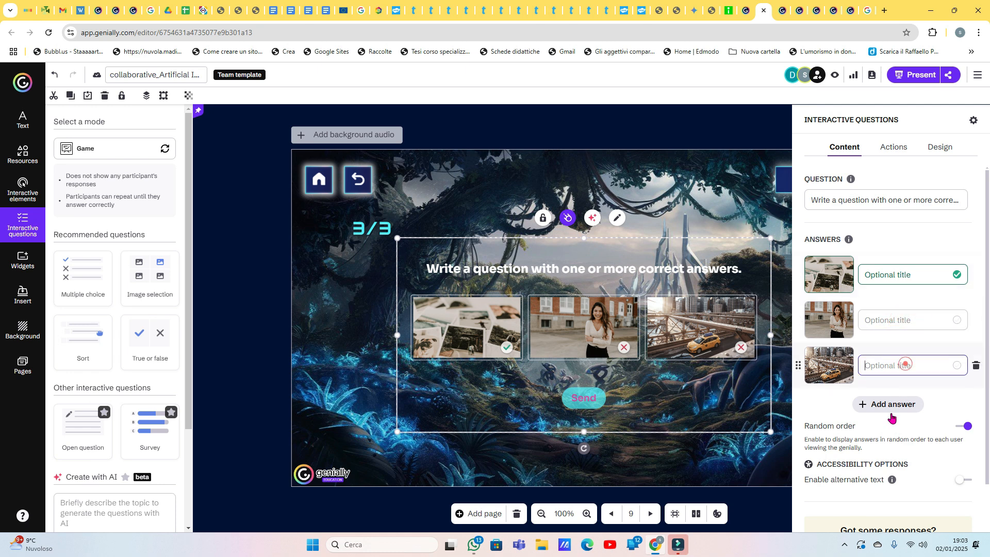
click(893, 149)
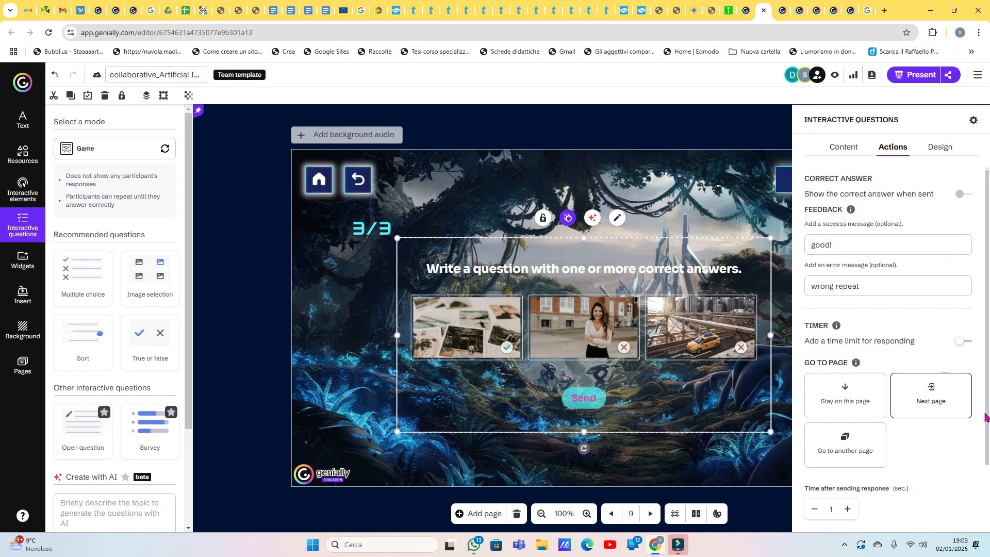
click(946, 407)
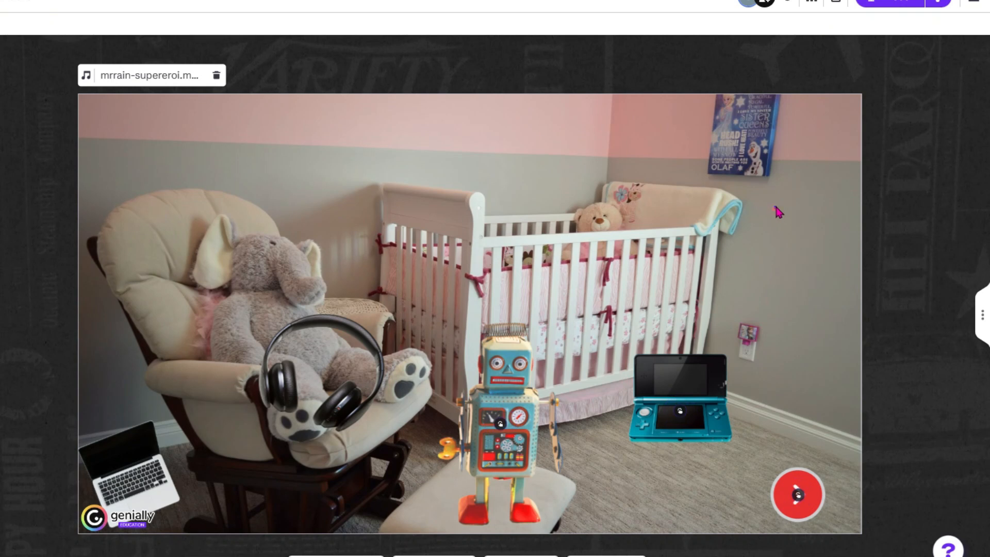
In the bedroom scene, move the headphones, laptop and handheld console aside to uncover the key beneath the console.
drag(774, 210, 894, 300)
click(593, 170)
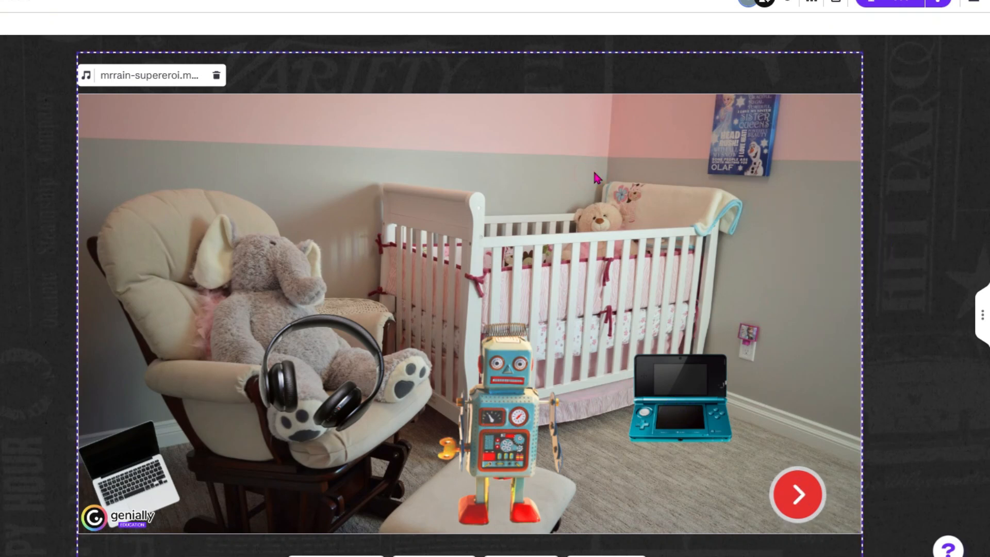
click(558, 164)
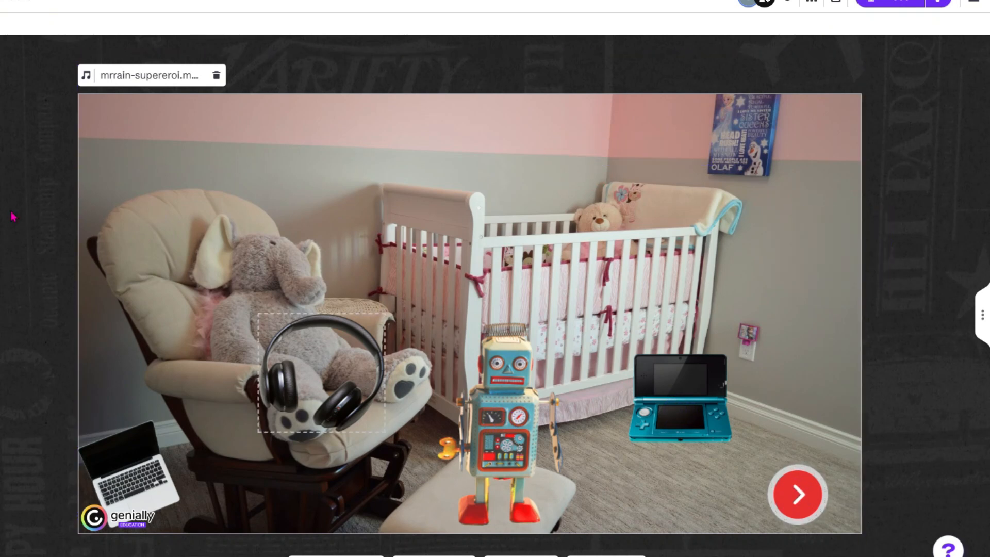
drag(344, 348, 258, 378)
mouse_move(133, 473)
mouse_down()
mouse_move(138, 387)
mouse_move(132, 471)
mouse_up()
drag(691, 402, 756, 279)
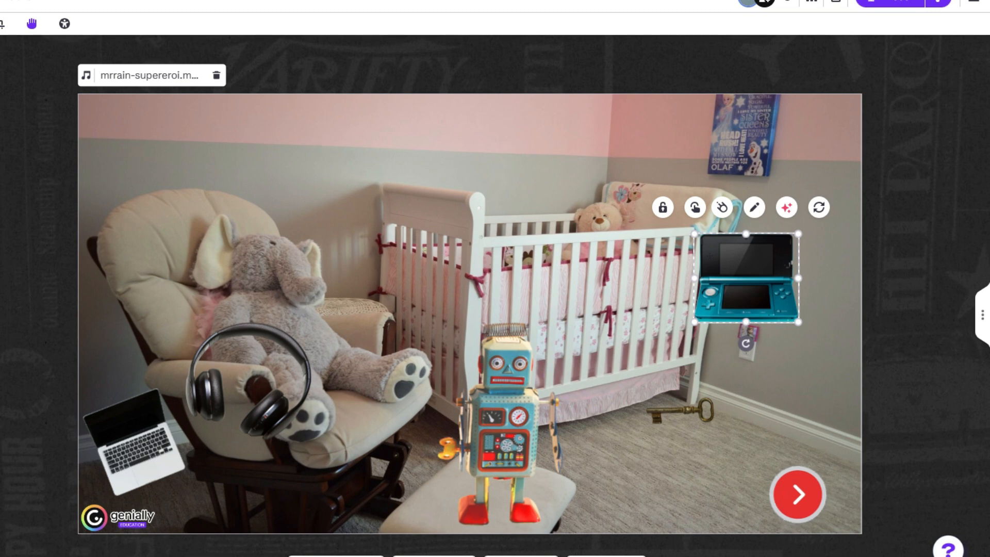
Open the content of the window attached to the key's interactivity.
click(670, 413)
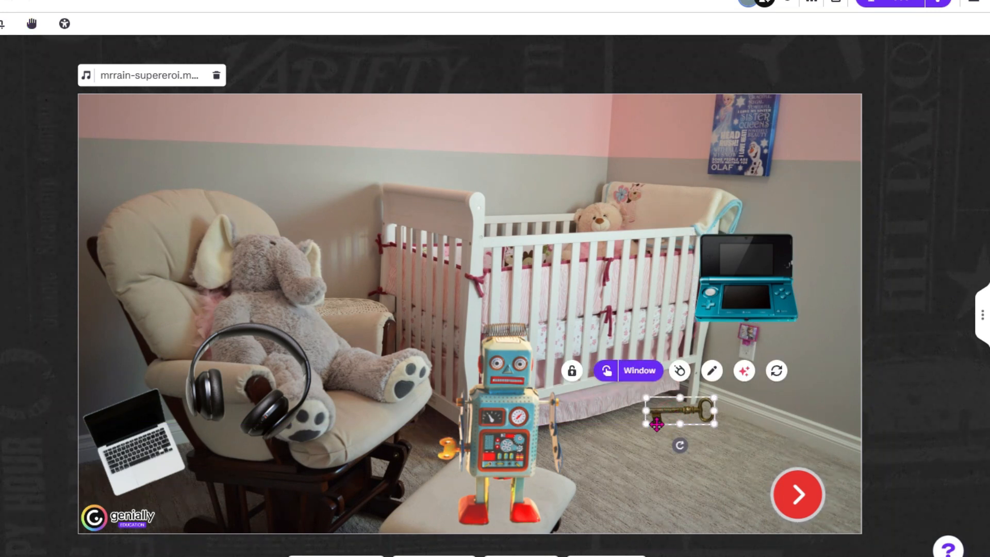
click(607, 371)
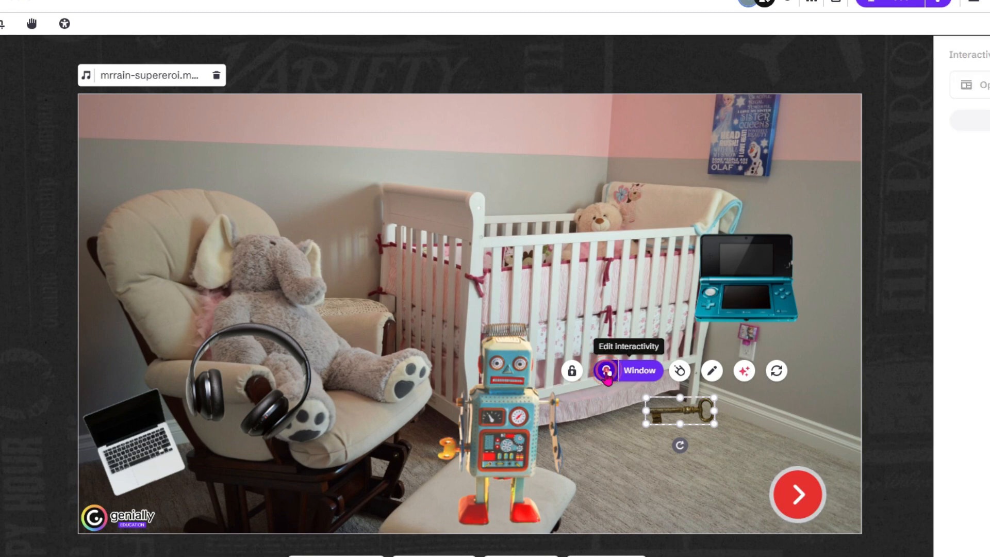
click(824, 91)
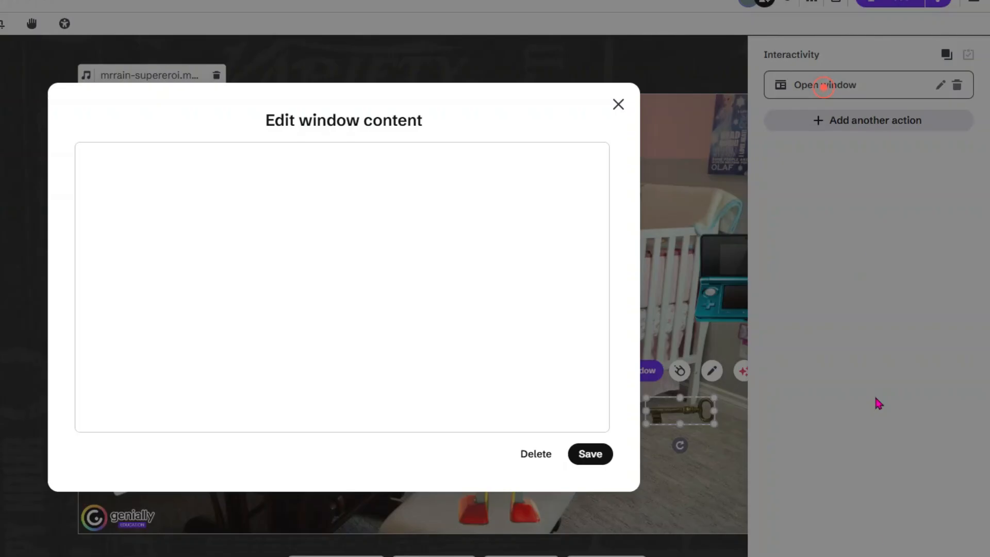